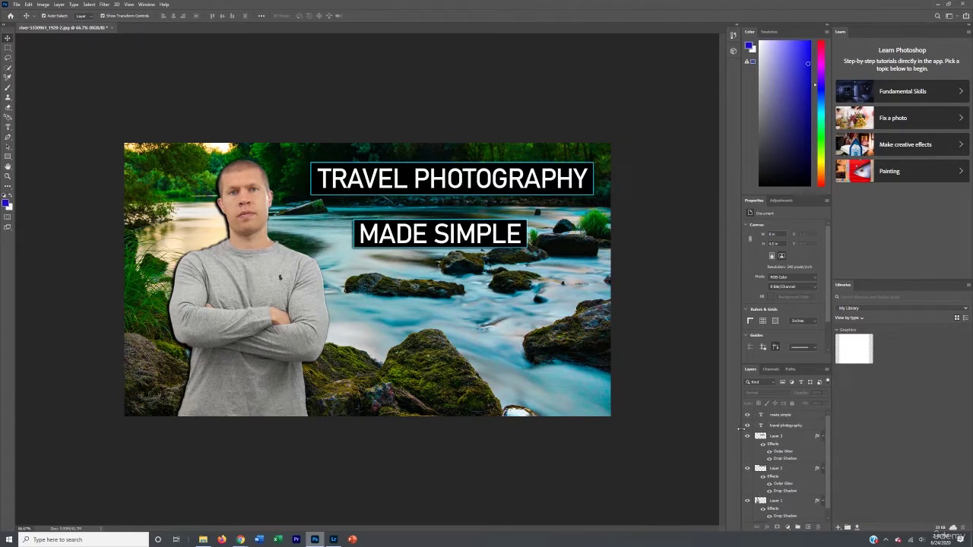
Step: Drag the man to the river's right side and raise Layer 1 above the text layers
click(210, 314)
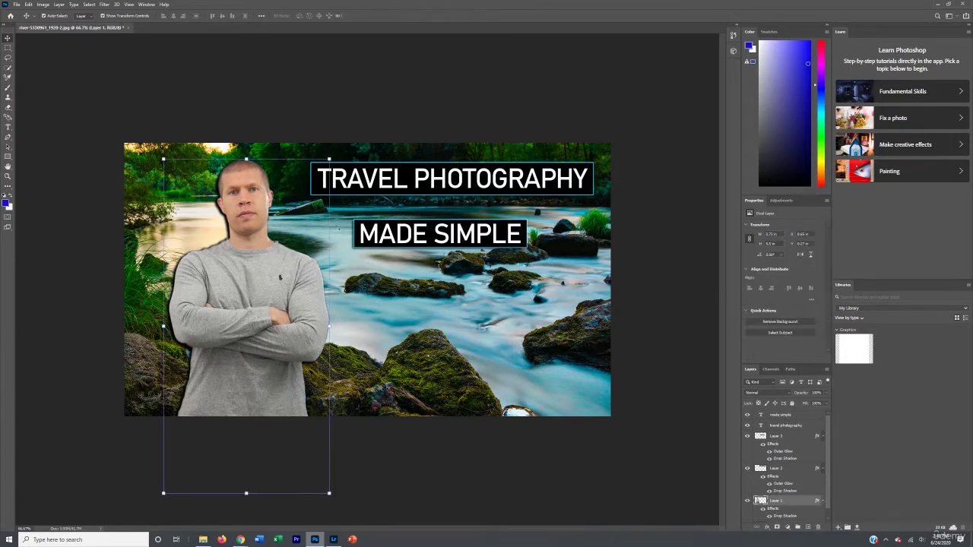
drag(241, 320, 527, 355)
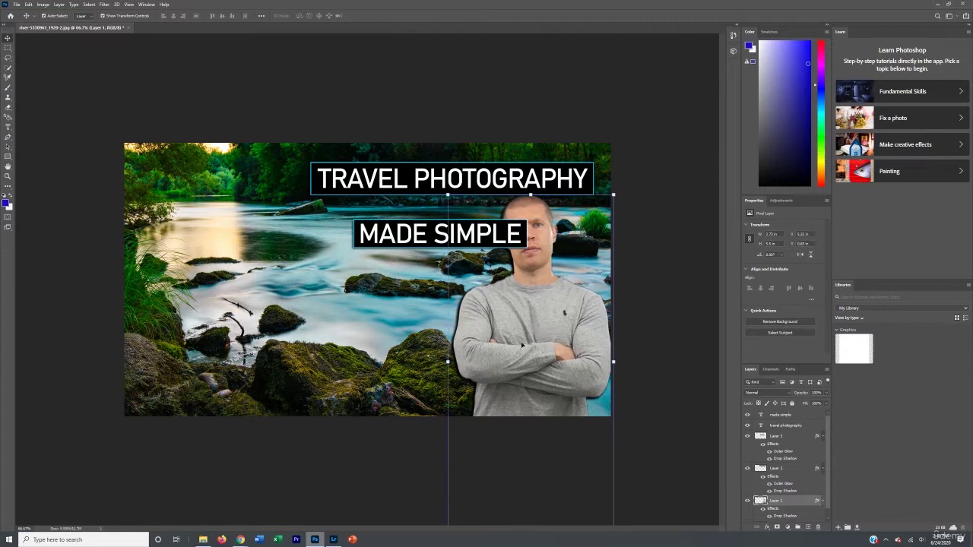
click(371, 123)
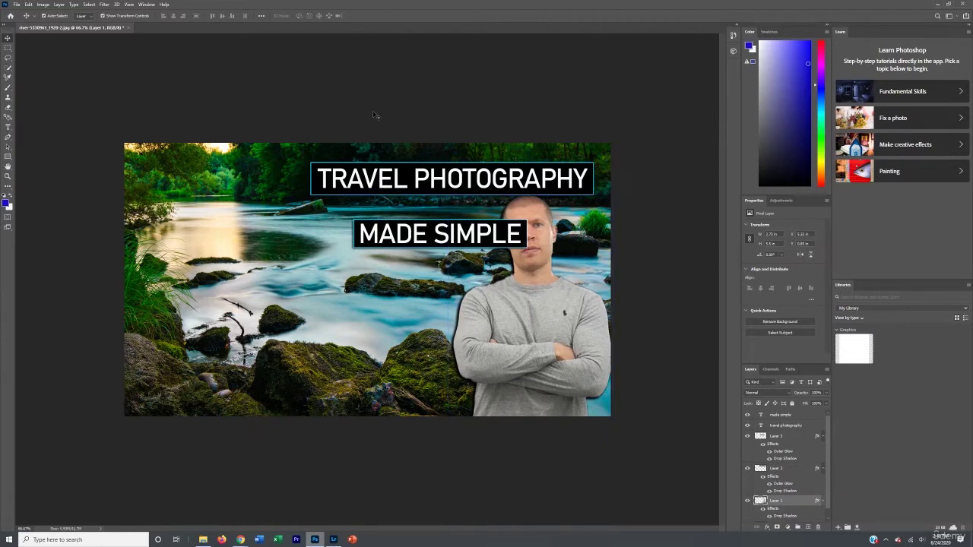
click(783, 502)
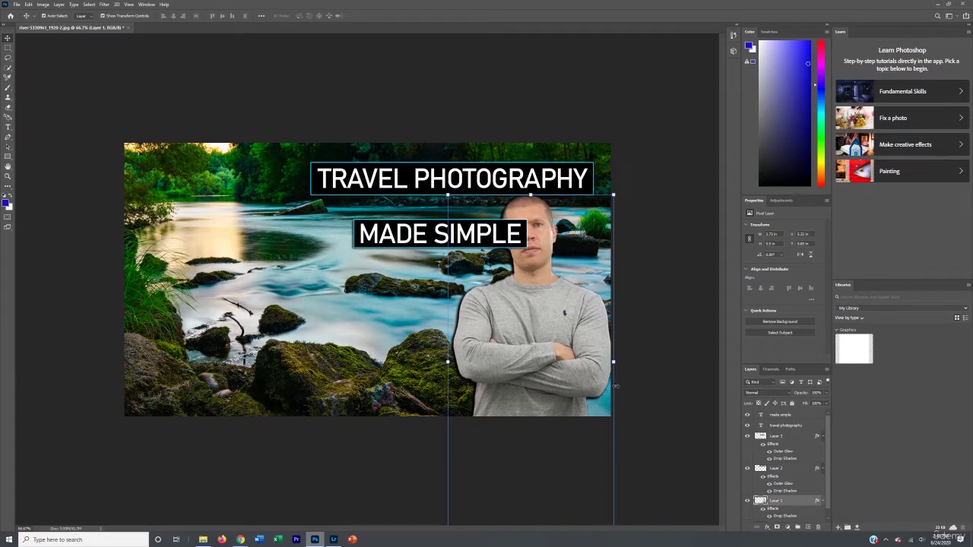
drag(783, 503, 764, 412)
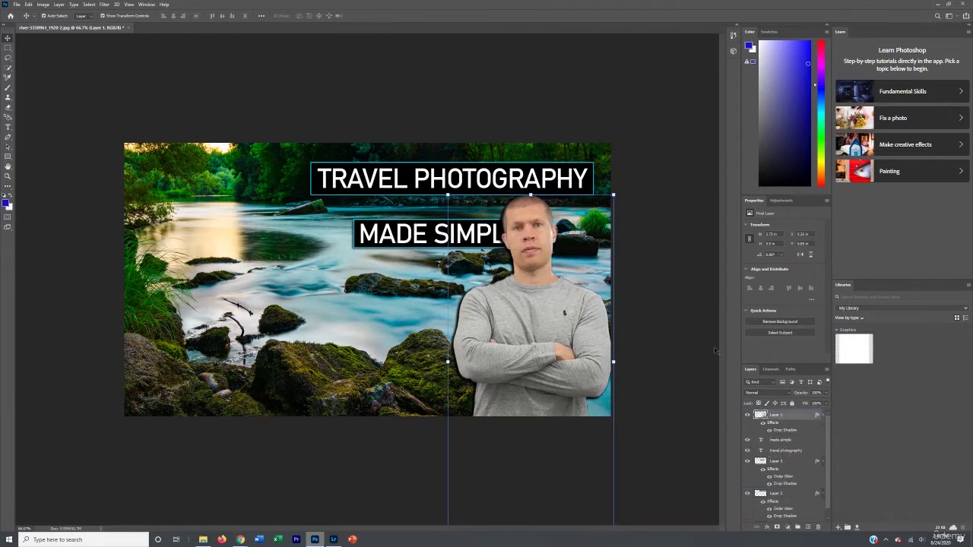
Step: Lower Layer 1 to just above Background and drag the man back to the left
click(666, 266)
mouse_move(538, 303)
mouse_down()
mouse_move(567, 304)
mouse_move(541, 304)
mouse_up()
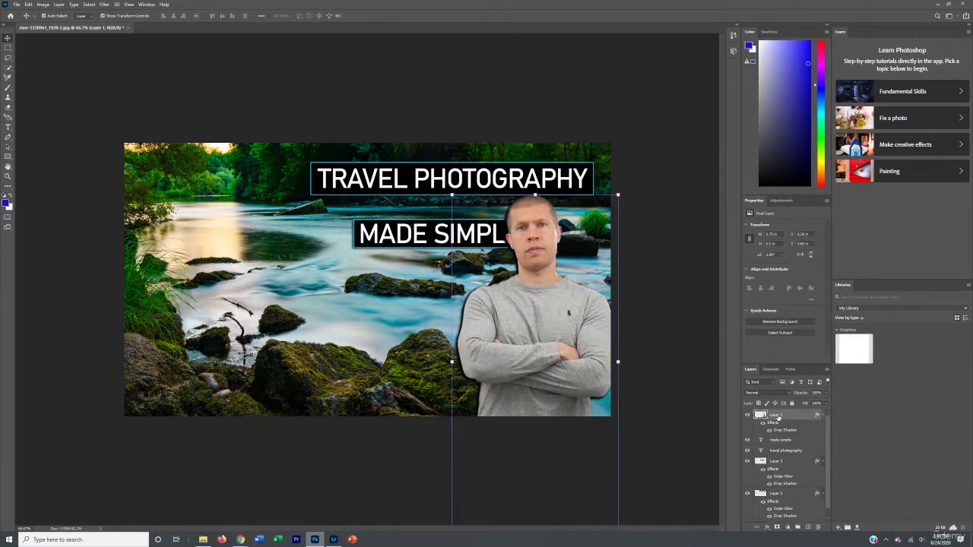
drag(777, 418, 780, 447)
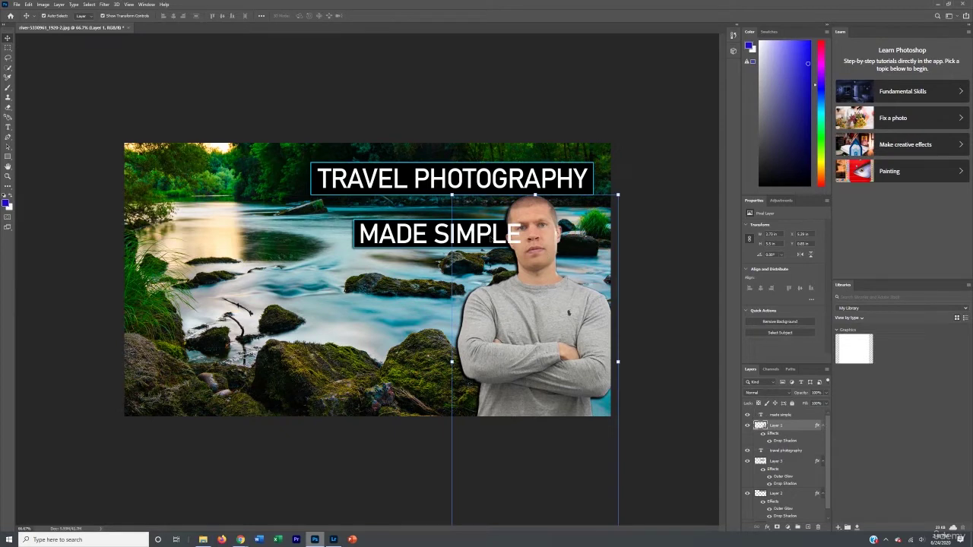
click(438, 113)
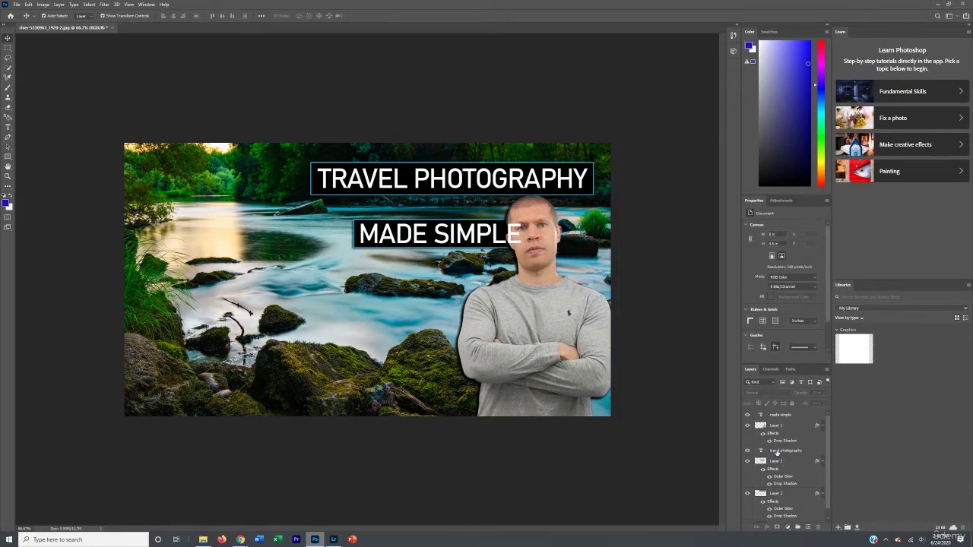
drag(770, 427, 771, 520)
drag(586, 362, 308, 320)
click(303, 119)
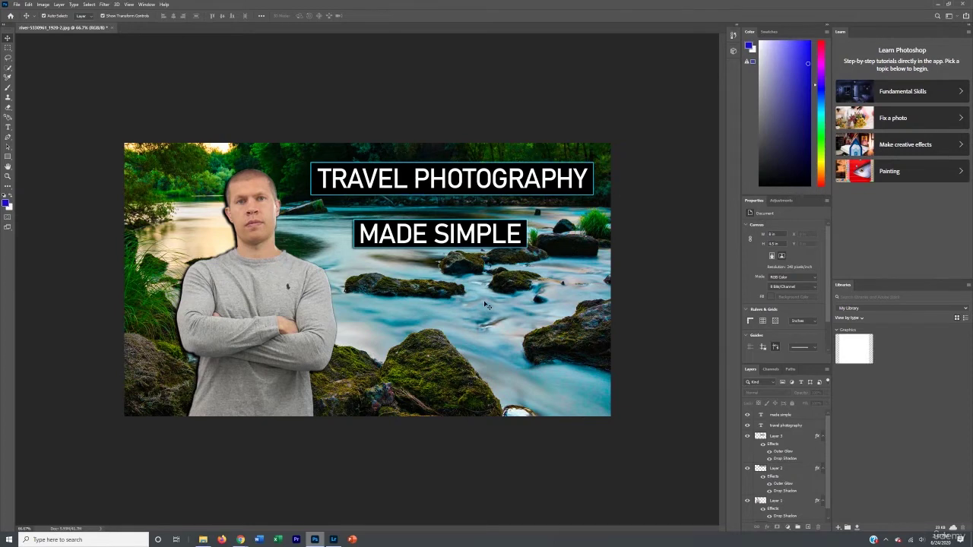
scroll(785, 482, down, 1)
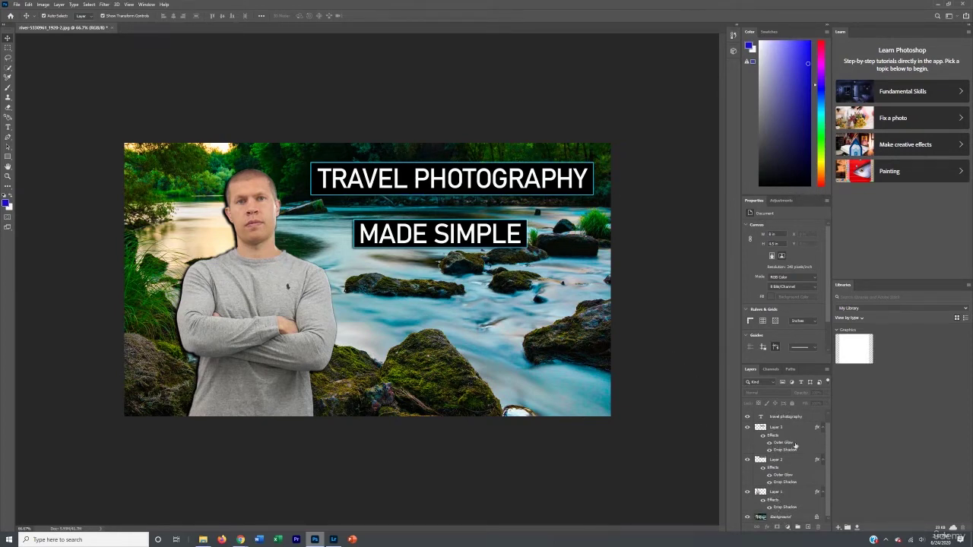
scroll(791, 456, up, 1)
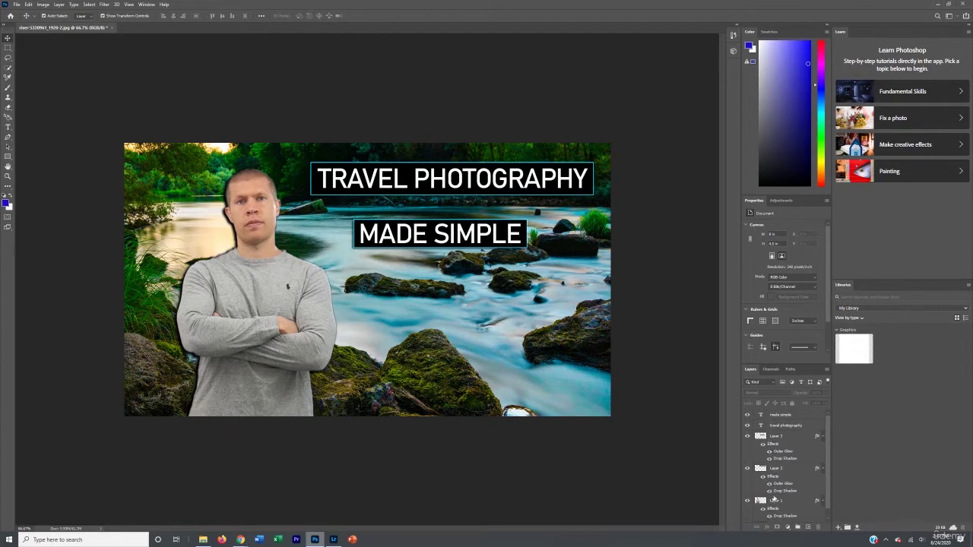
scroll(774, 499, down, 1)
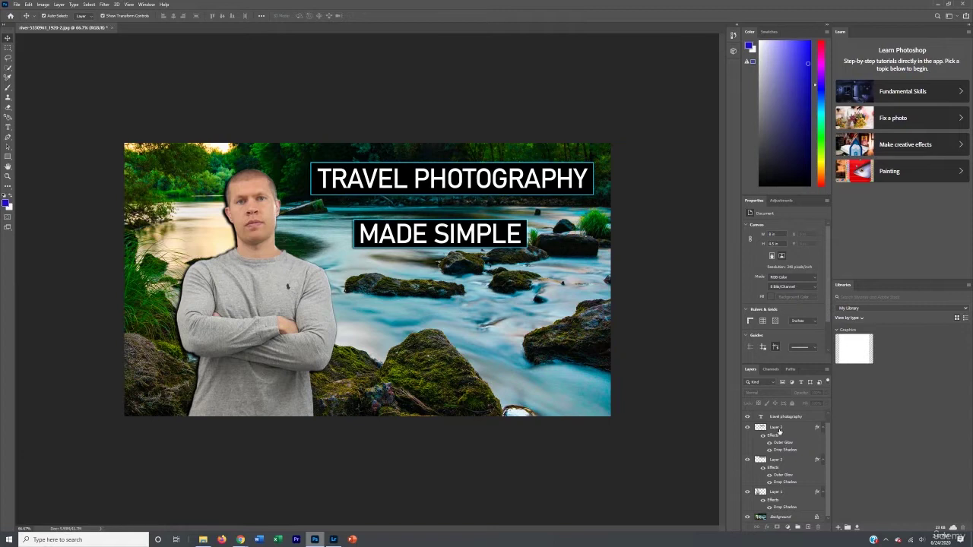
scroll(785, 494, up, 1)
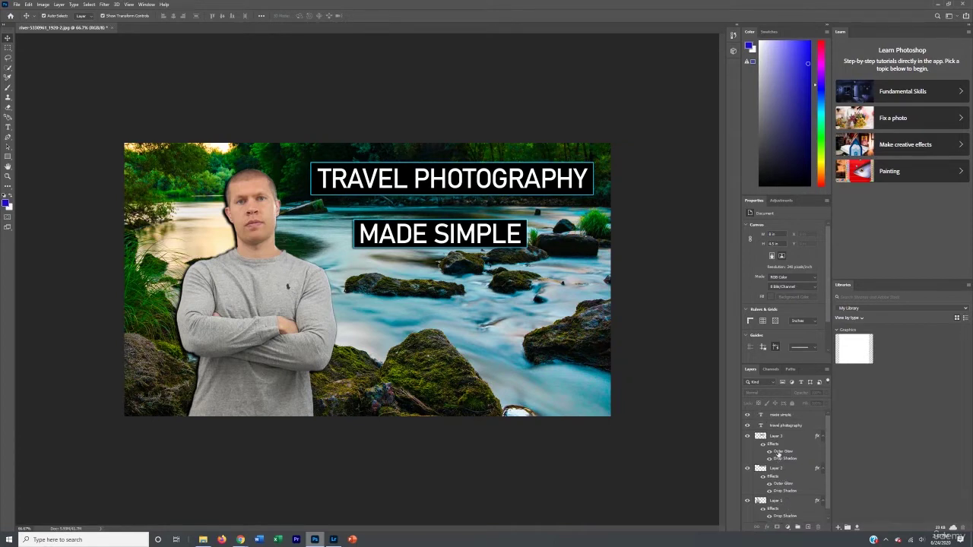
scroll(786, 486, down, 1)
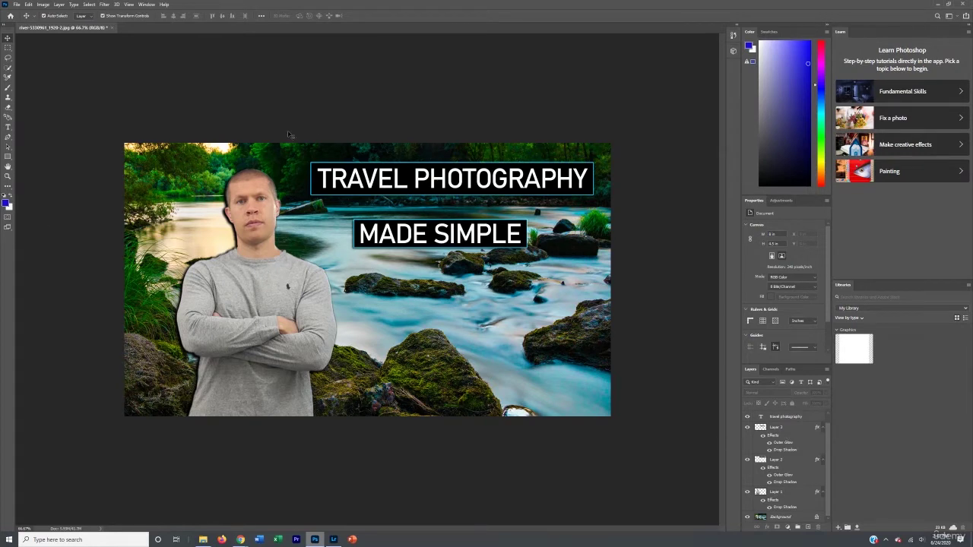
Step: Start a Save As with JPEG as the format and select the existing file name
click(16, 5)
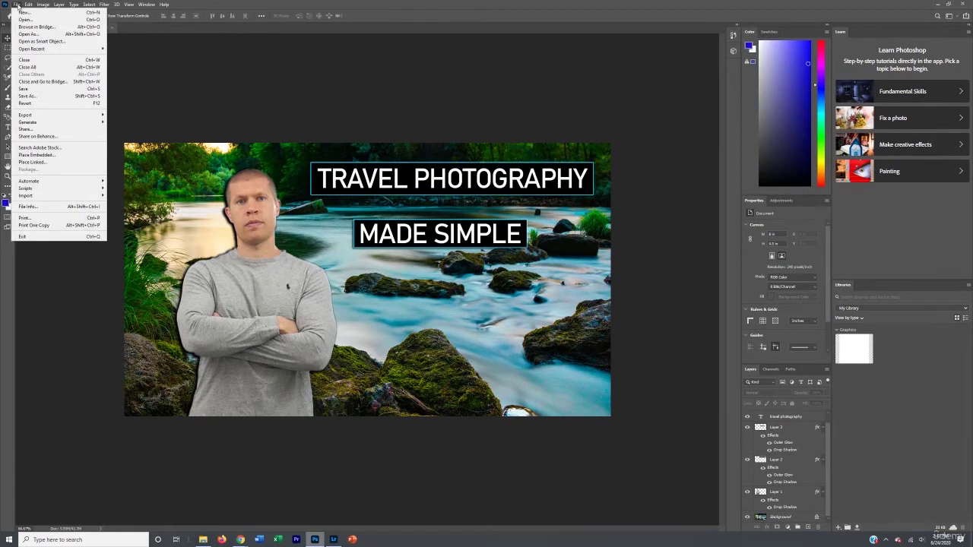
click(29, 96)
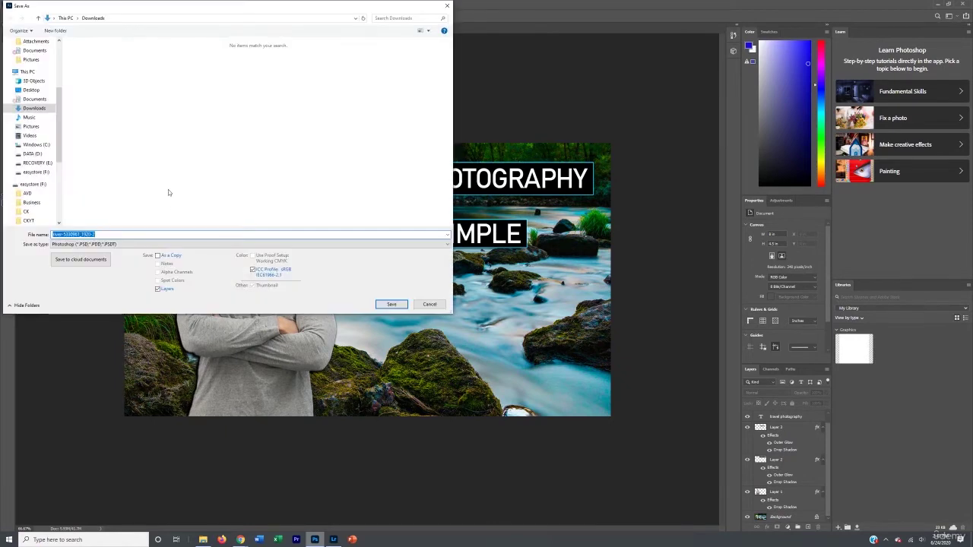
click(84, 244)
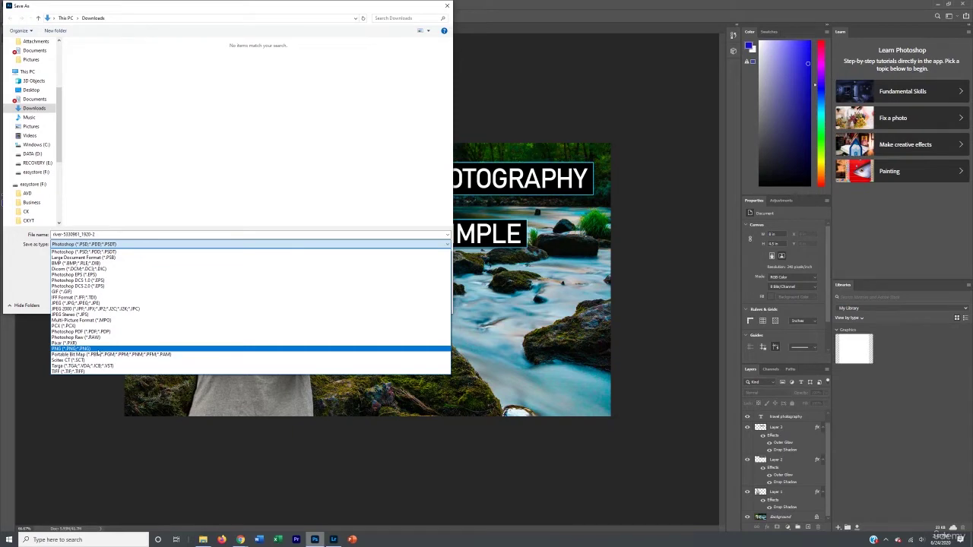
click(76, 303)
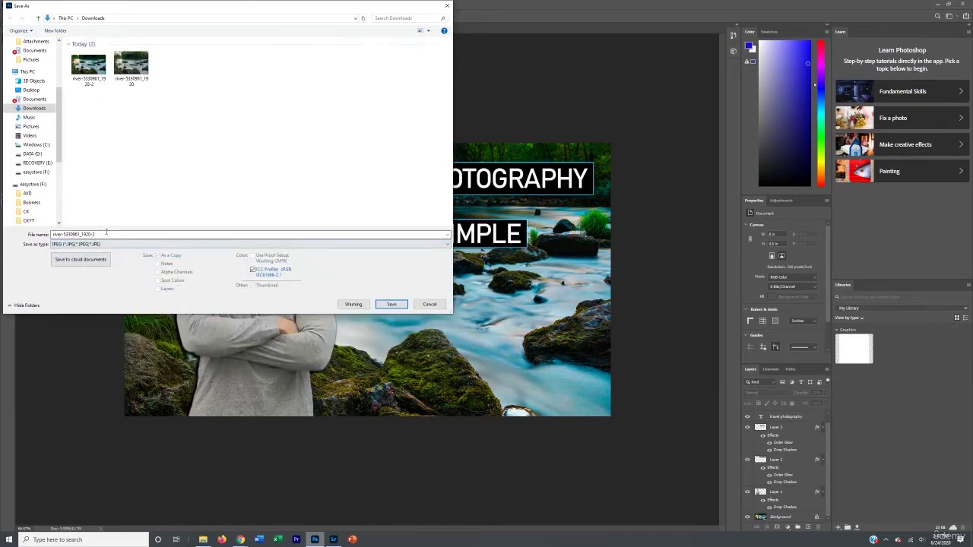
double_click(106, 232)
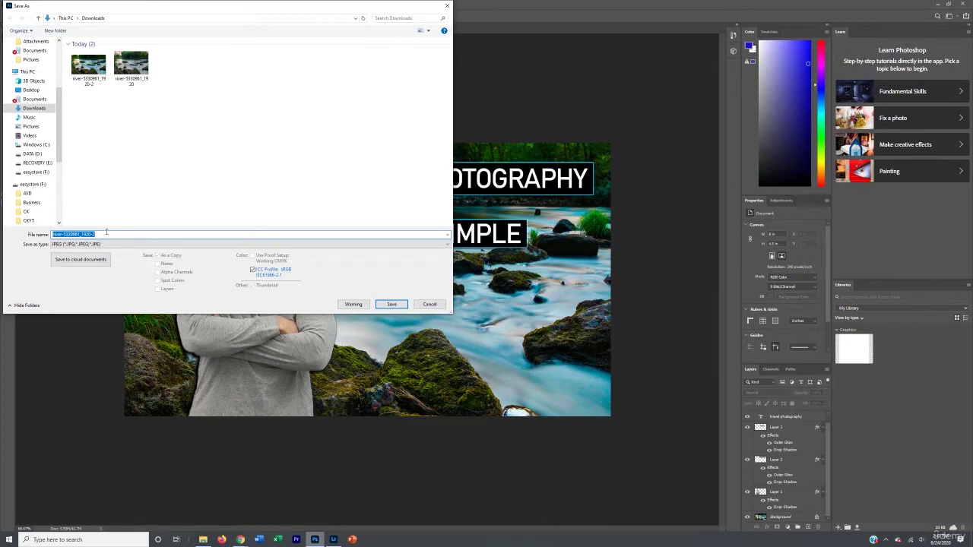
Step: Enter the file name 'travel photography made simple for new photographers thumbnail'
text(thumbnail picturur)
key(BackSpace)
key(BackSpace)
key(BackSpace)
key(BackSpace)
key(BackSpace)
key(BackSpace)
key(BackSpace)
key(BackSpace)
key(BackSpace)
key(BackSpace)
key(BackSpace)
key(BackSpace)
key(BackSpace)
key(BackSpace)
text(travel photog)
text(raphy)
text( made easy)
text( for new)
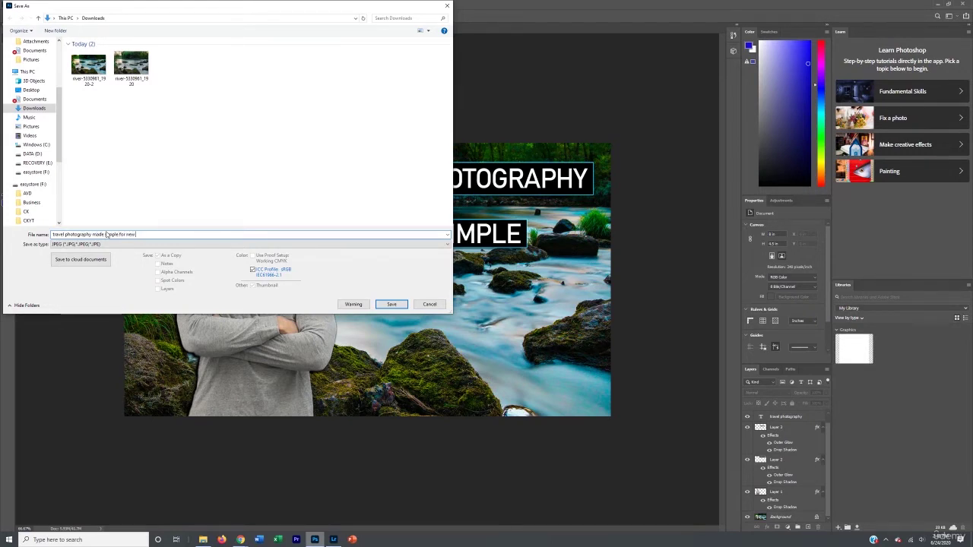
text( photographers thumbnail for)
key(BackSpace)
key(BackSpace)
key(BackSpace)
key(BackSpace)
Step: Save the JPEG at Quality 10 and bring up the Downloads folder in File Explorer
click(392, 304)
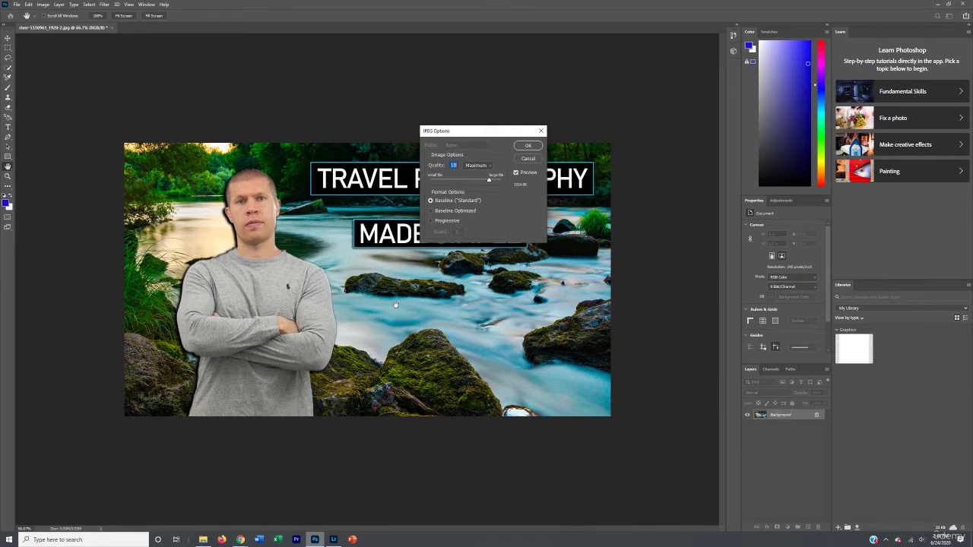
click(526, 145)
click(203, 540)
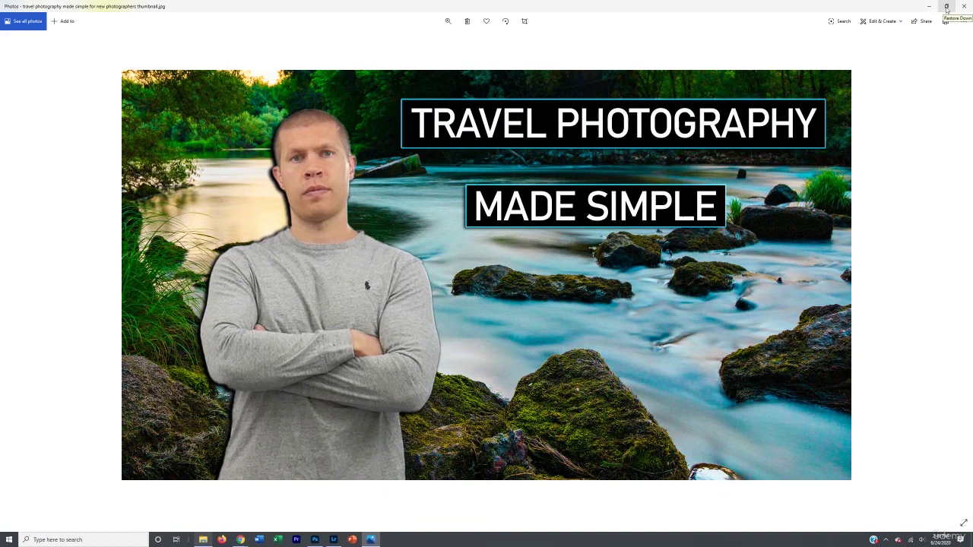
Step: Close the Windows Photos viewer and clear the file selection in Downloads
click(946, 6)
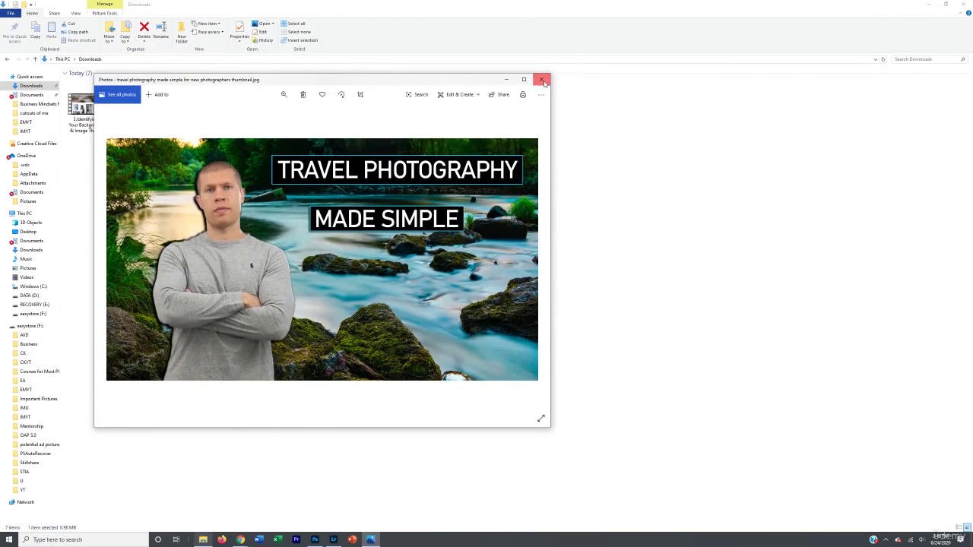
click(541, 79)
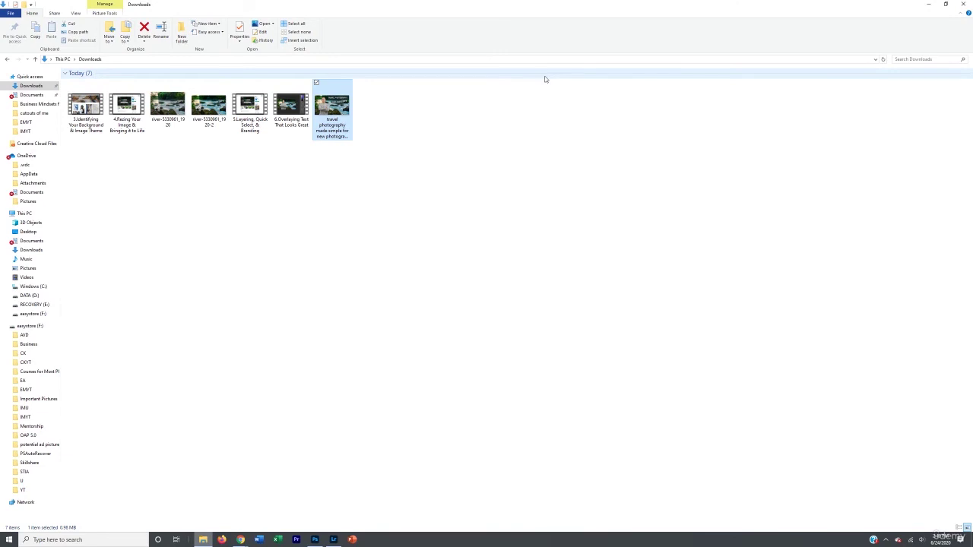
click(533, 125)
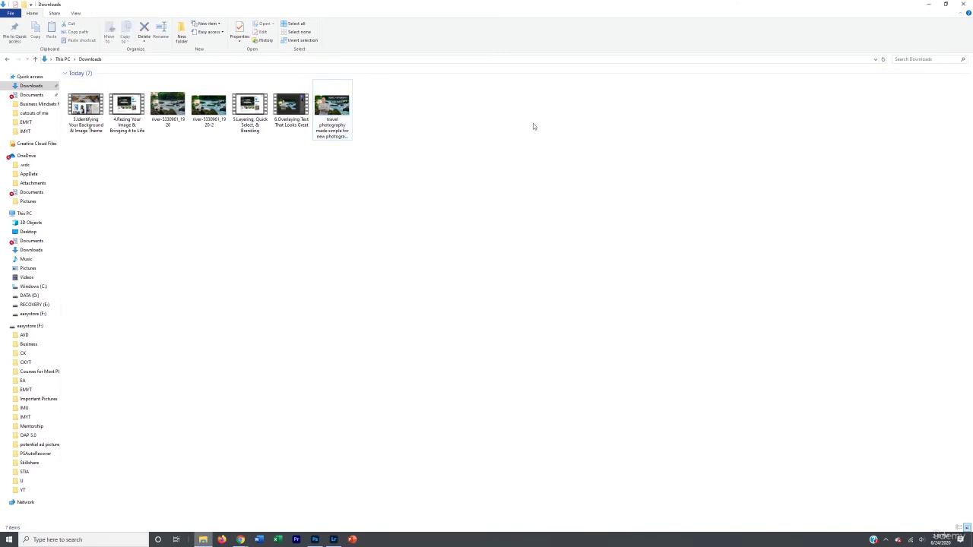